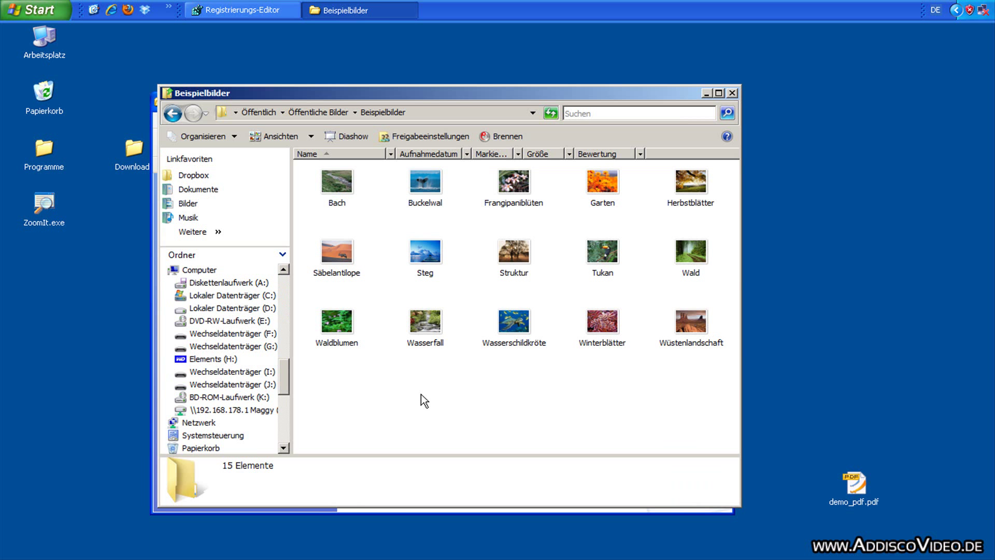
Step: Enlarge the picture thumbnails in the Vista-style Beispielbilder window to extra large, and shrink them again
scroll(421, 394, up, 3)
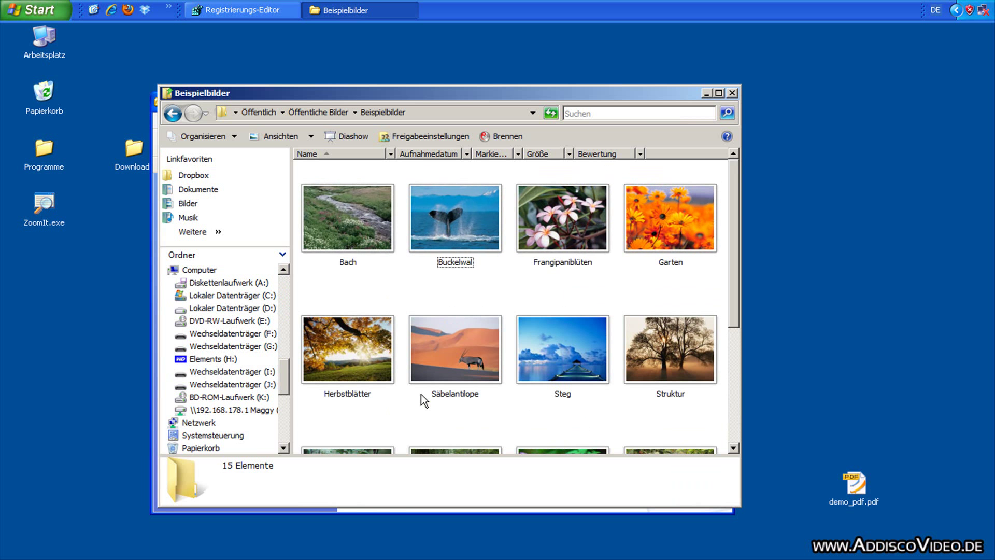
scroll(421, 393, up, 2)
scroll(421, 394, up, 2)
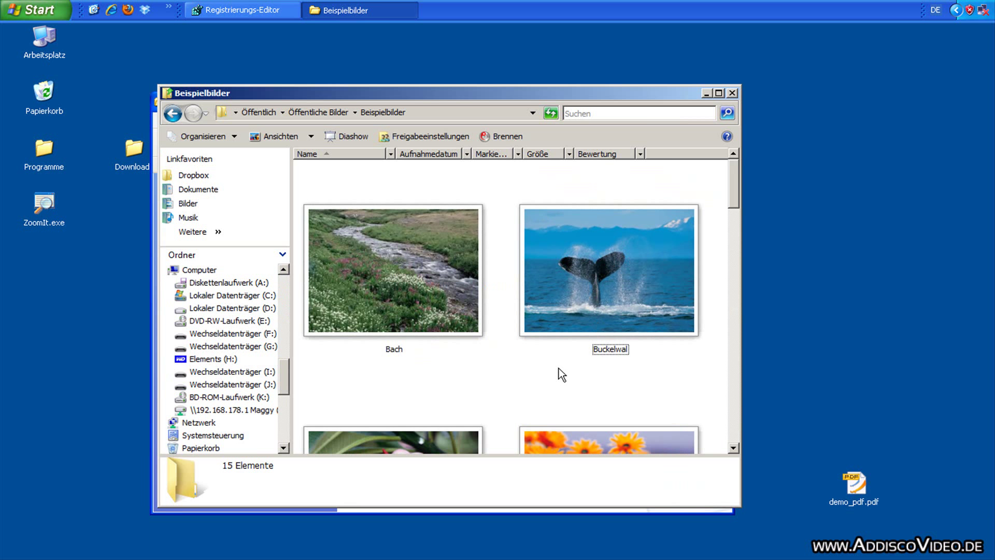
scroll(559, 368, down, 3)
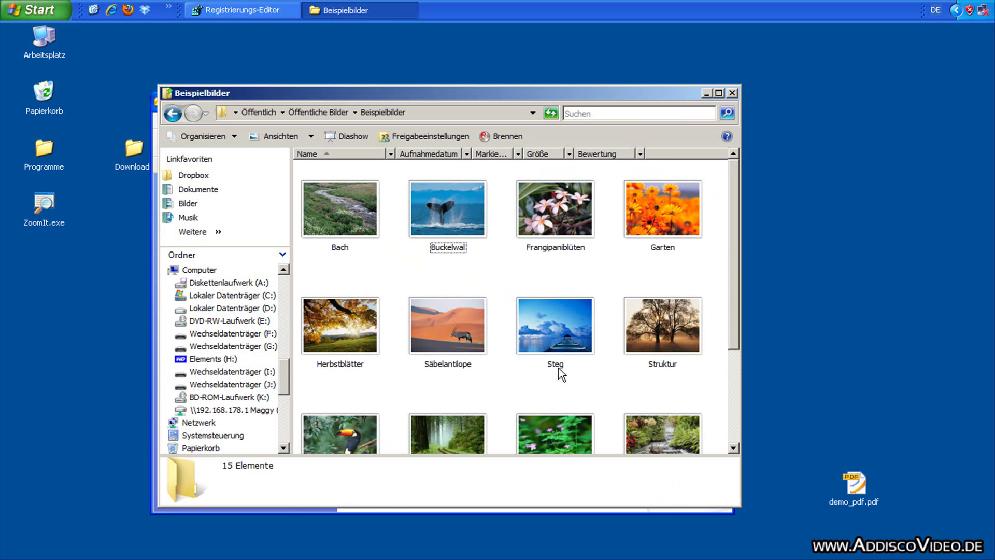
scroll(558, 368, down, 1)
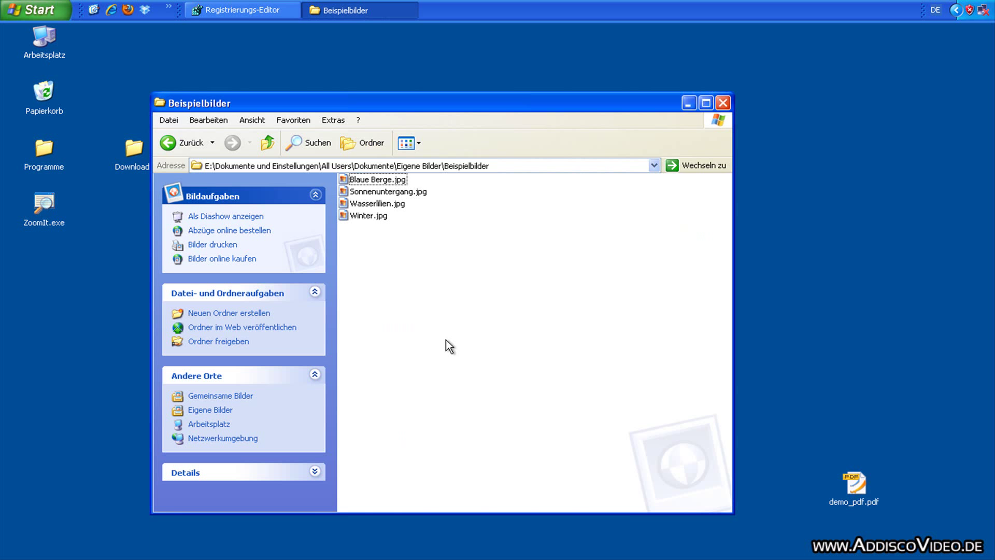
Step: Switch the XP Beispielbilder folder view from a list to Filmstreifen
click(419, 145)
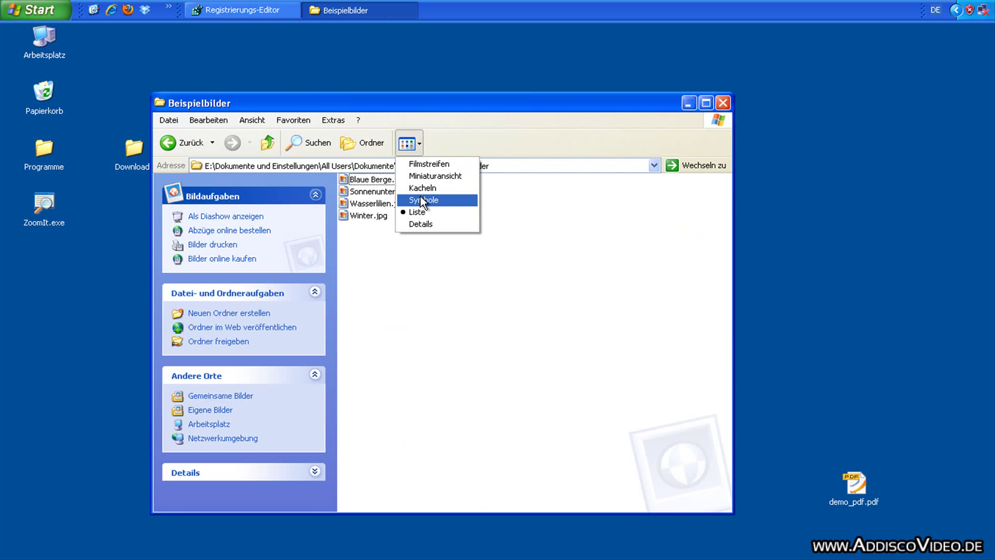
click(421, 165)
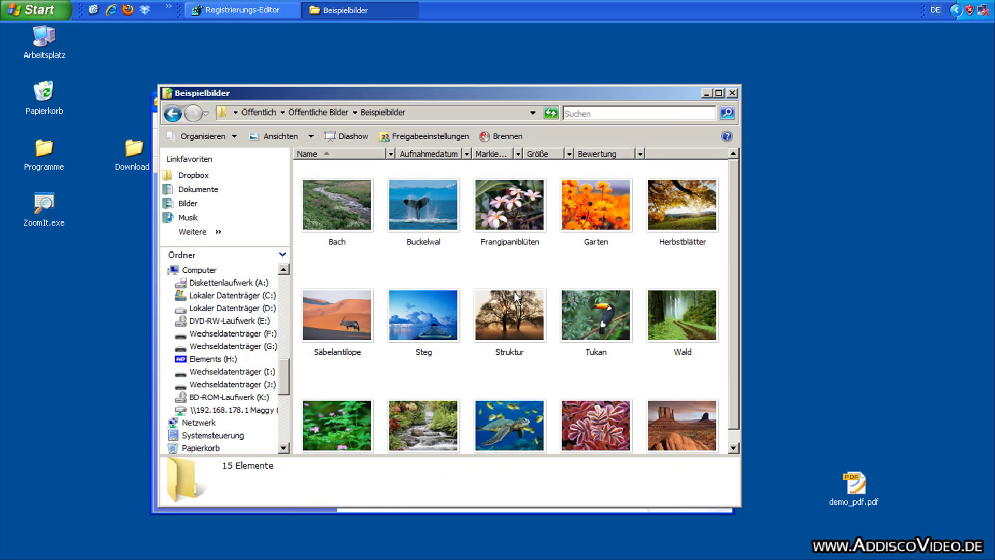
Step: Resize the thumbnails in the Vista-style Beispielbilder window up to extra large and back to large, and examine its available view sizes
ctrl+scroll(478, 263, up, 4)
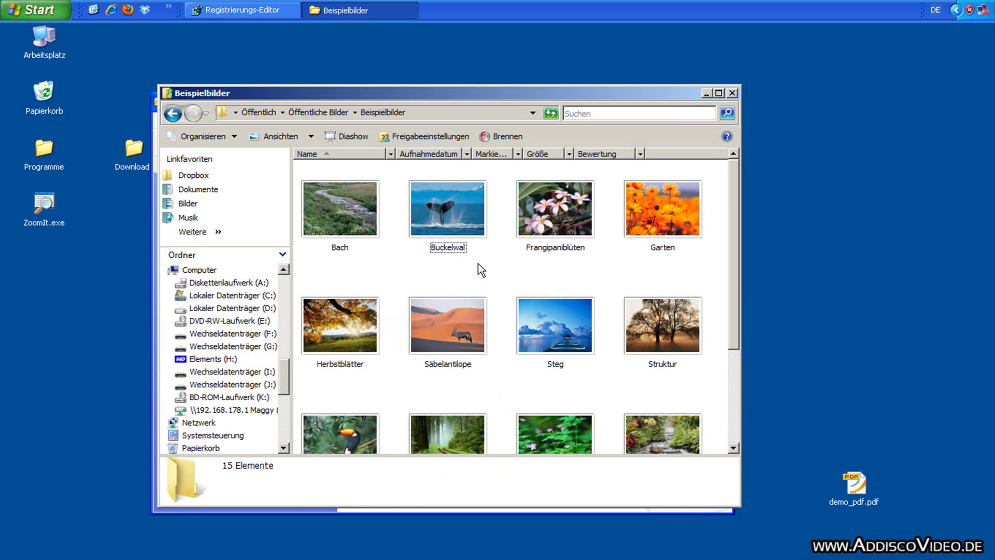
ctrl+scroll(478, 264, up, 3)
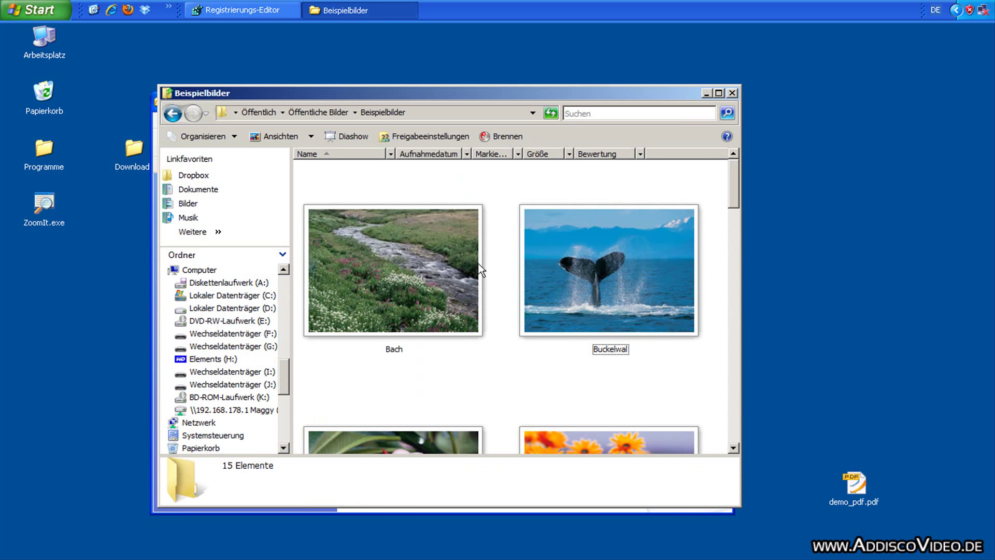
ctrl+scroll(478, 265, down, 2)
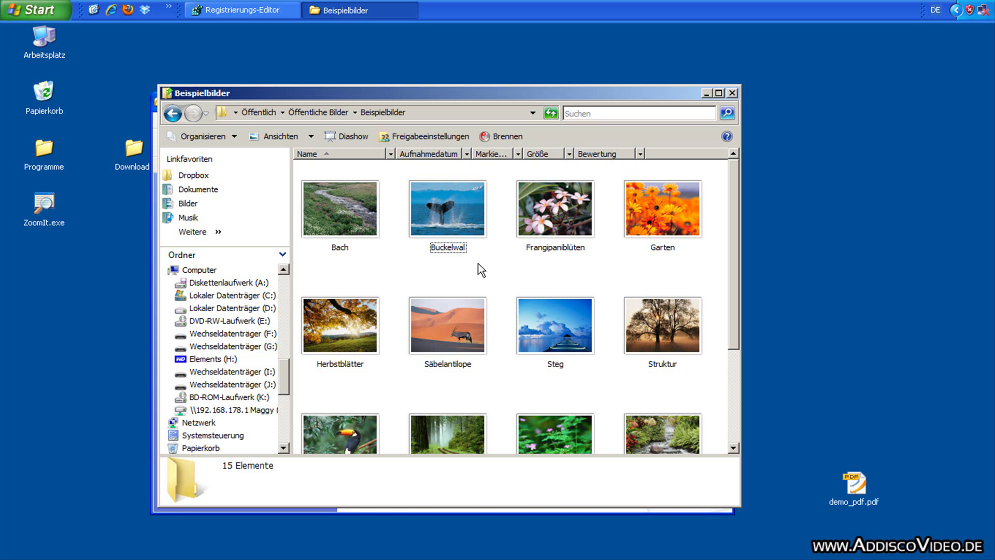
click(312, 138)
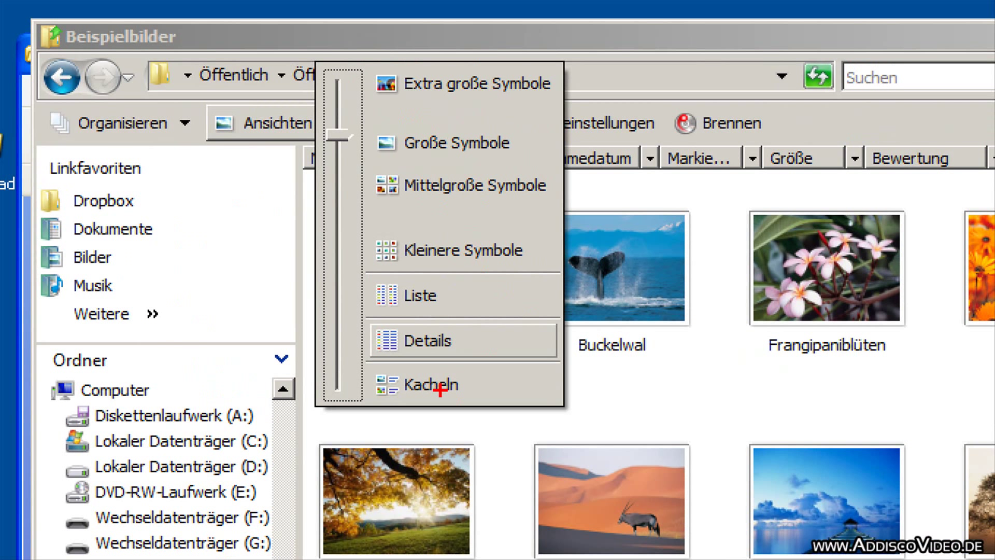
click(535, 332)
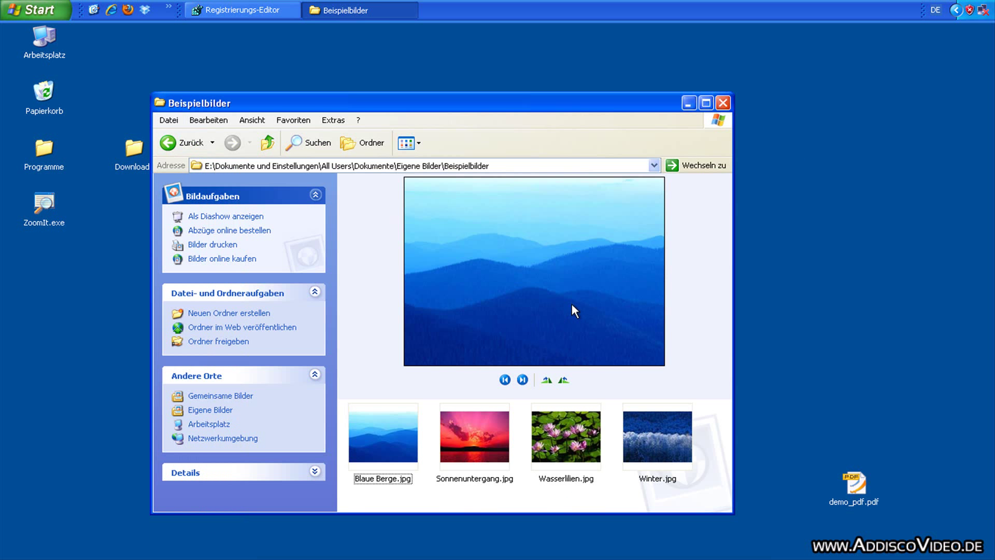
Step: Set the XP Beispielbilder folder view to Miniaturansicht
click(421, 146)
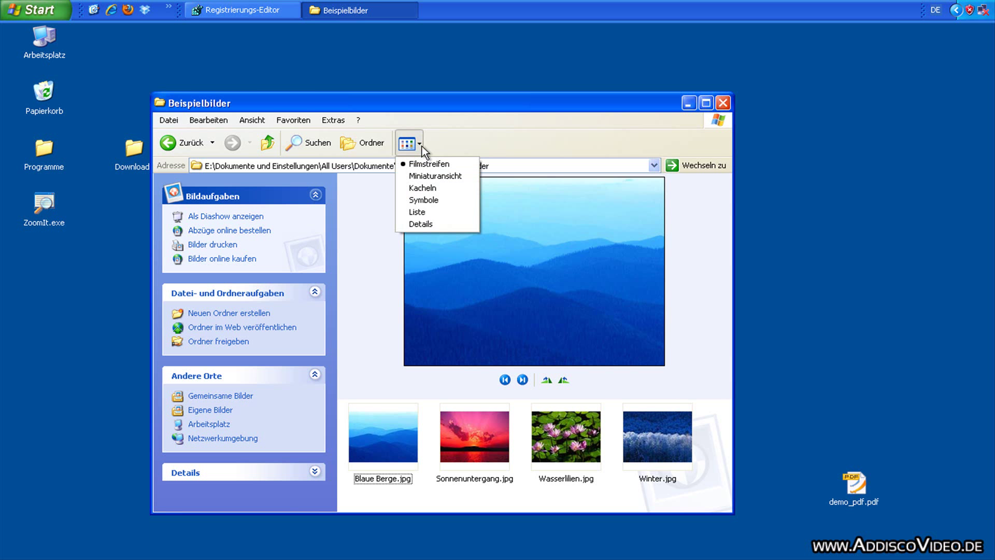
click(424, 177)
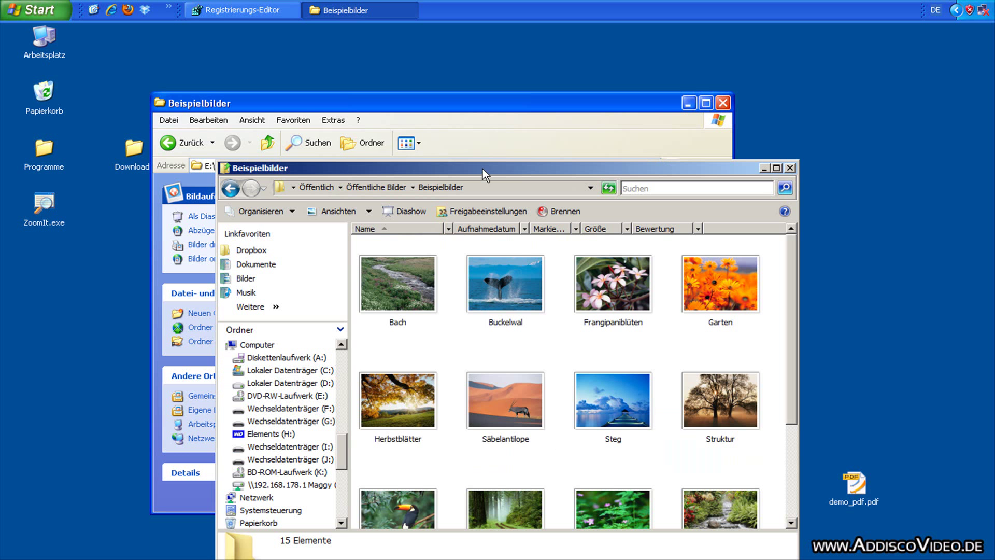
Step: Compare the thumbnails in both Beispielbilder windows and select Sonnenuntergang.jpg in the XP window
drag(483, 169, 458, 101)
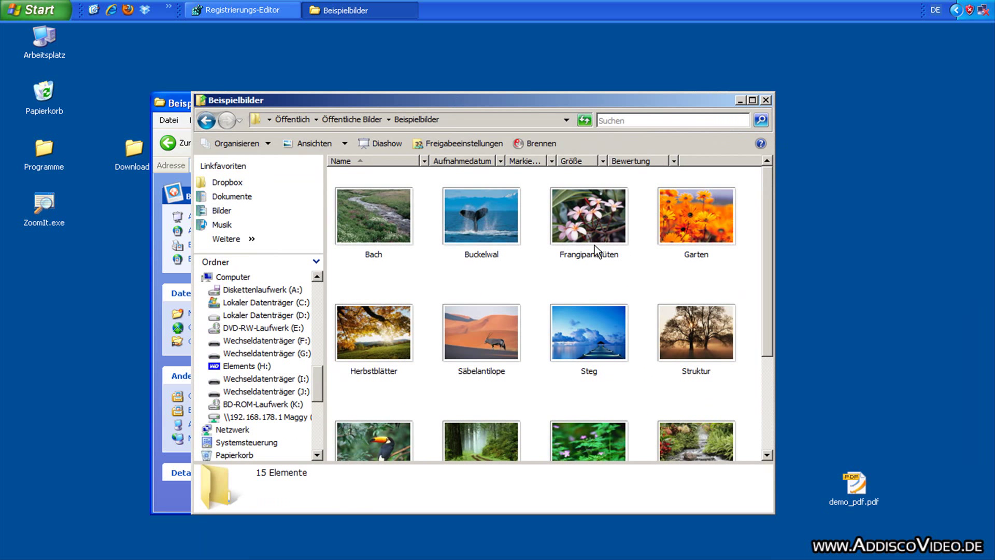
mouse_move(595, 244)
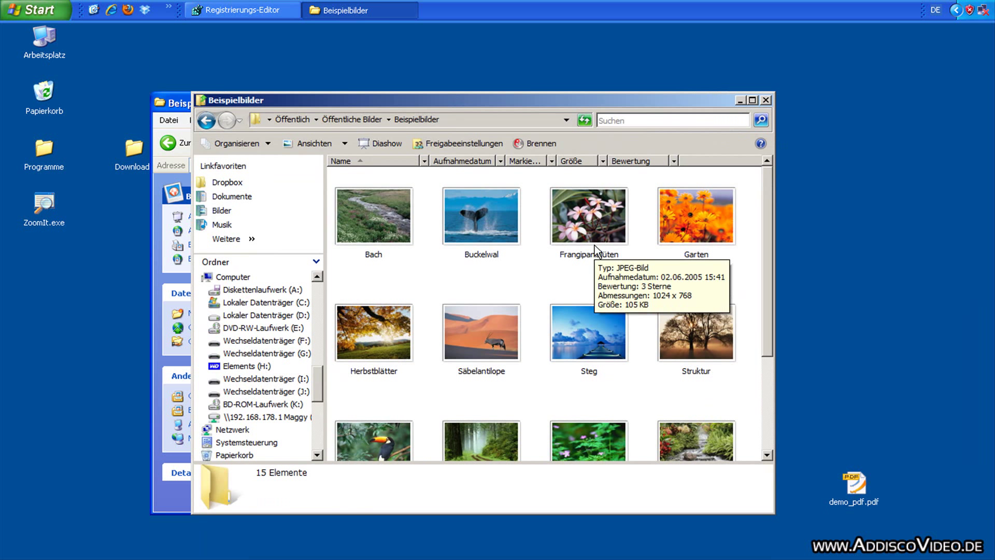
click(184, 106)
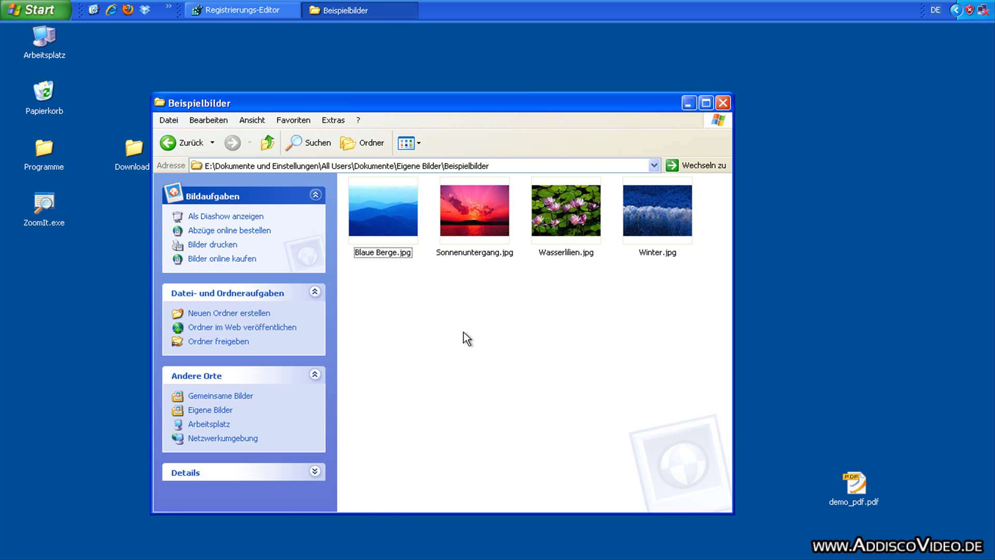
click(495, 253)
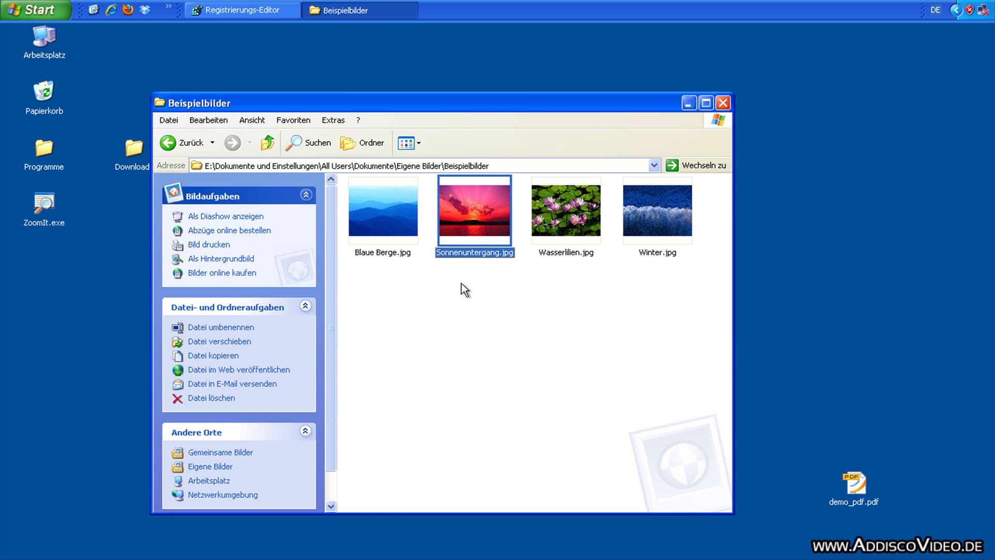
Step: Switch to the Registrierungs-Editor and reposition its window so that its lower edge fits on the screen
click(242, 10)
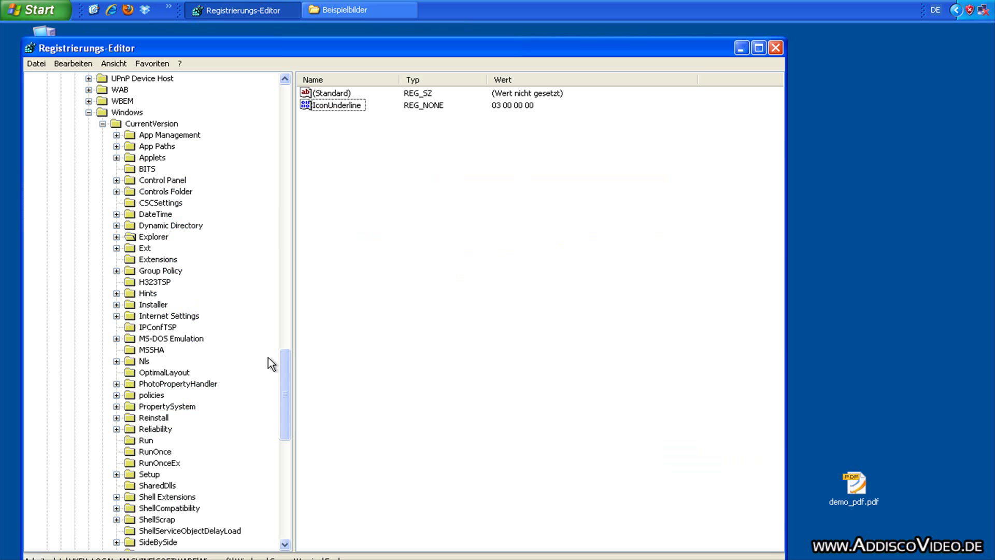
drag(284, 54, 309, 45)
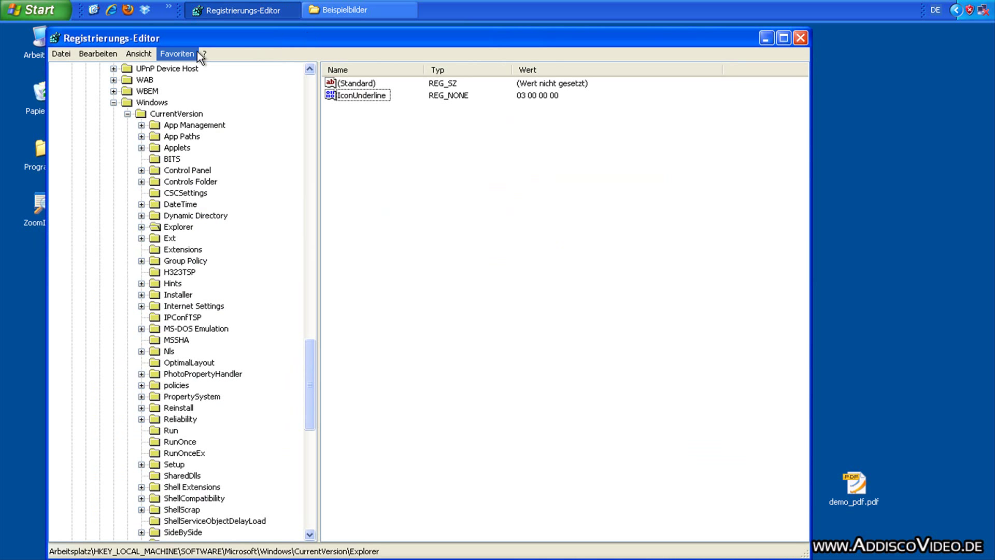
key(super+r)
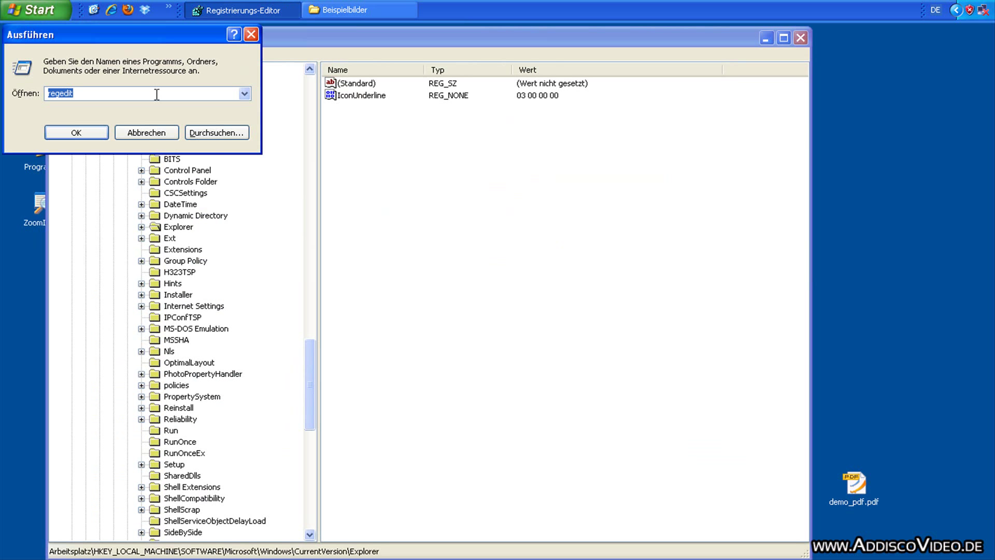
click(140, 92)
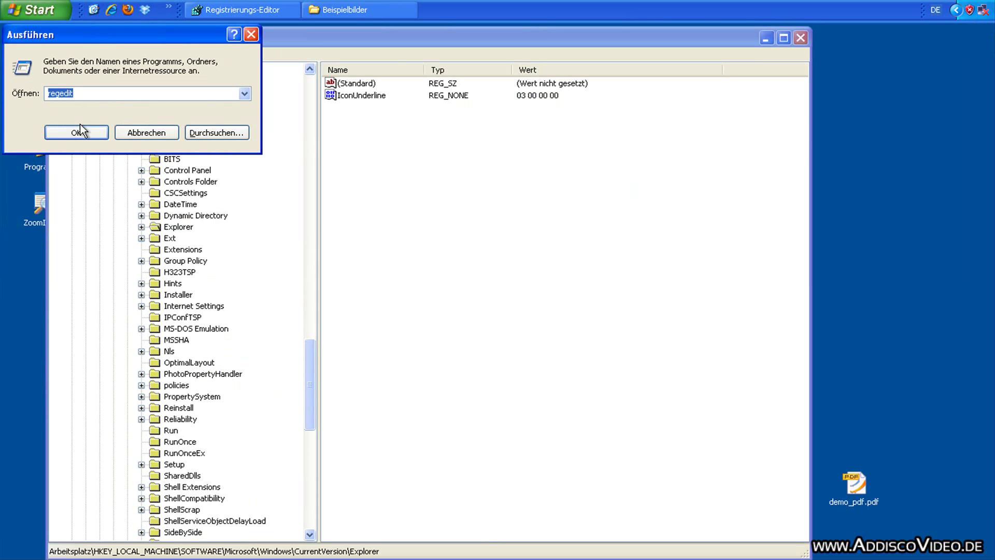
click(155, 264)
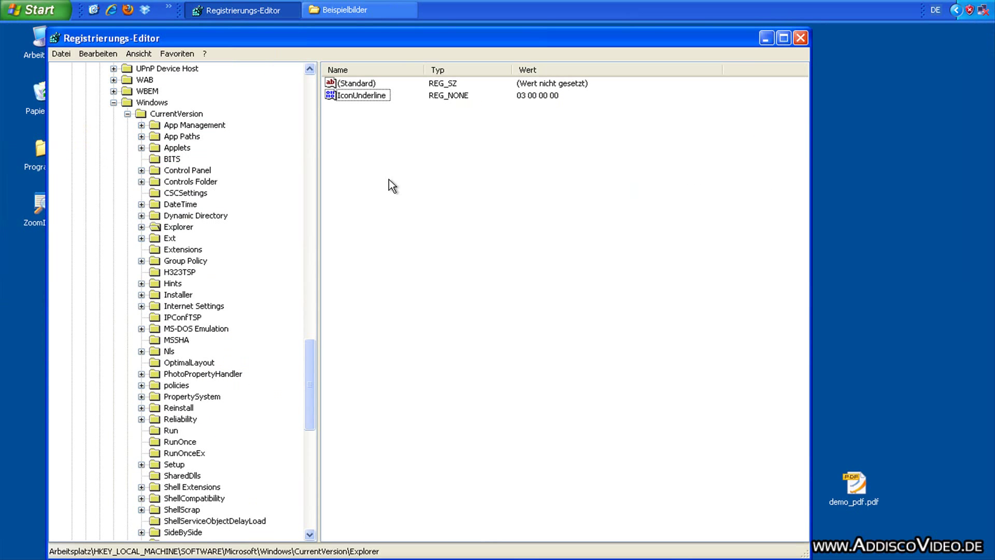
Step: Compare the HKEY_LOCAL_MACHINE and HKEY_CURRENT_USER root keys in the registry tree, and select HKEY_LOCAL_MACHINE
drag(309, 344, 309, 78)
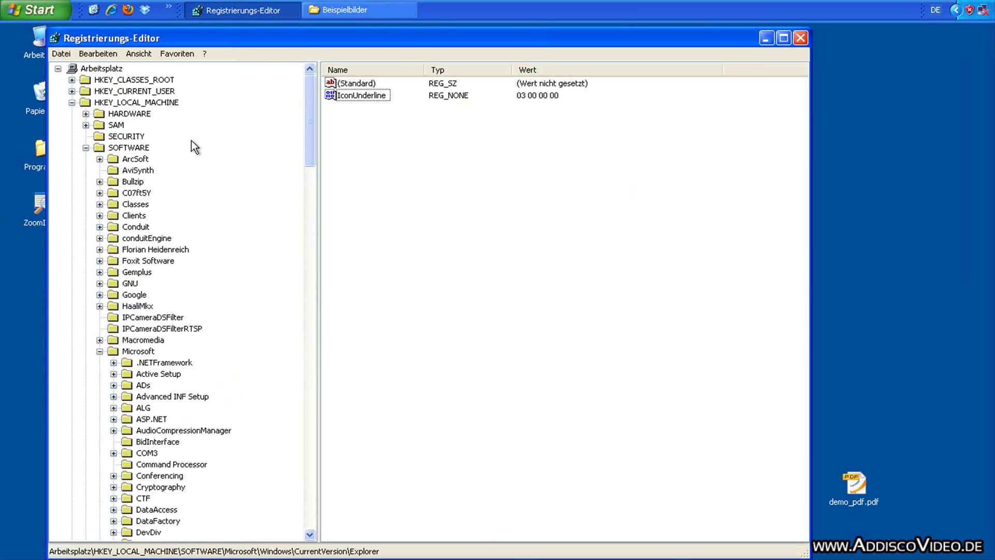
click(150, 103)
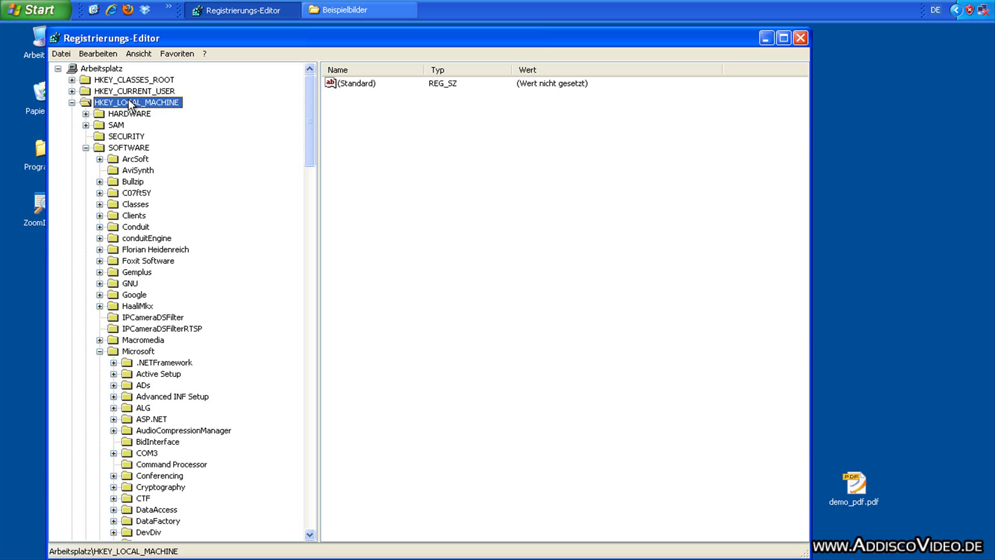
click(112, 92)
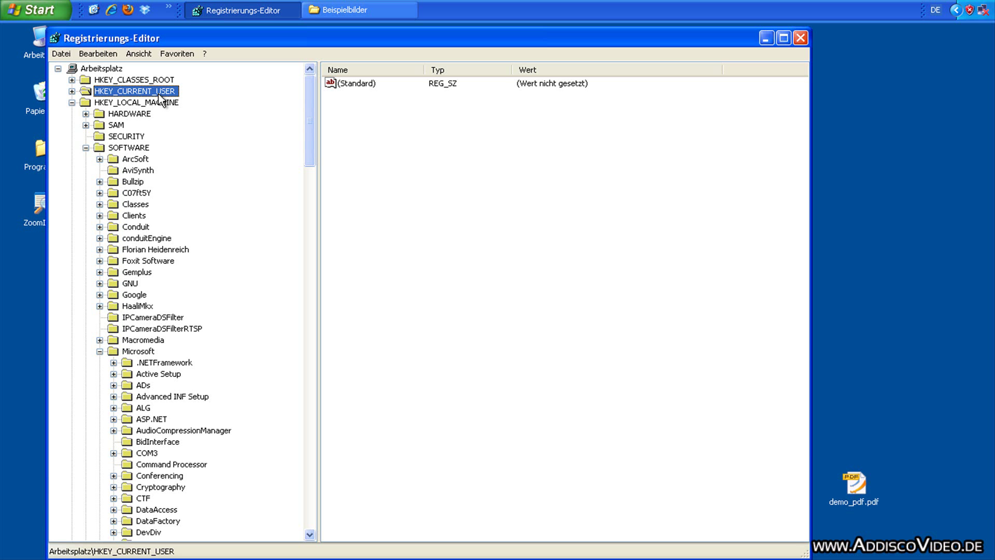
click(140, 102)
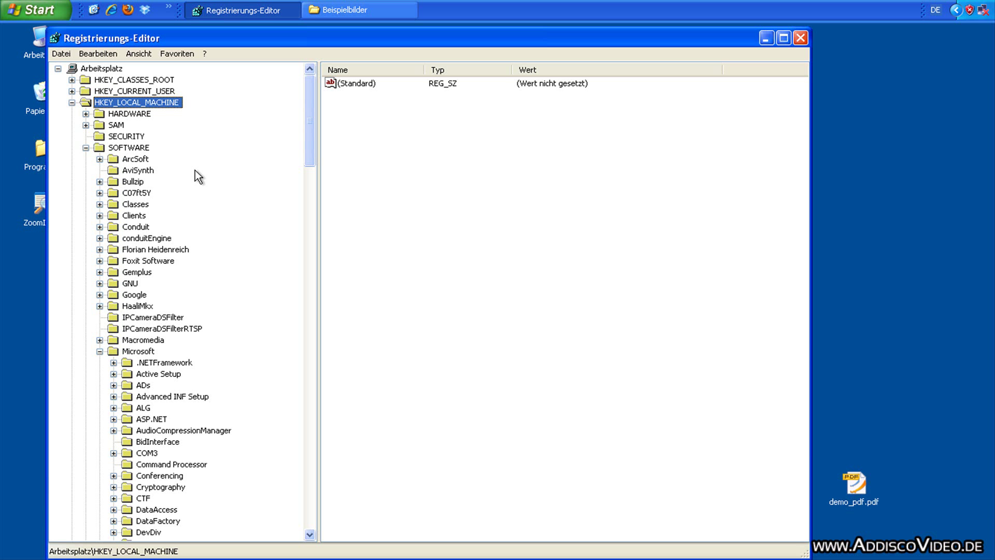
Step: Select the Explorer key under HKEY_LOCAL_MACHINE\SOFTWARE\Microsoft\Windows\CurrentVersion
click(134, 149)
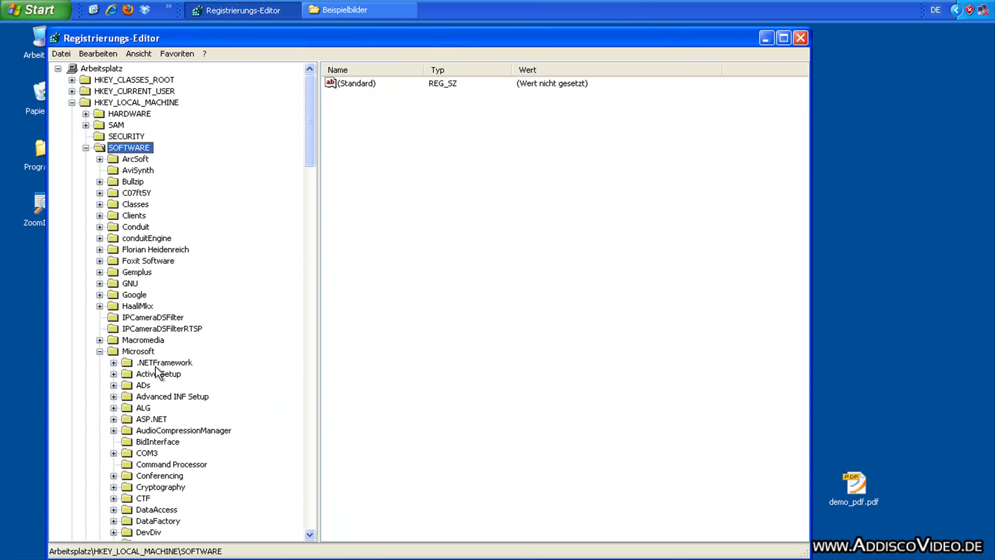
click(148, 352)
scroll(157, 374, down, 2)
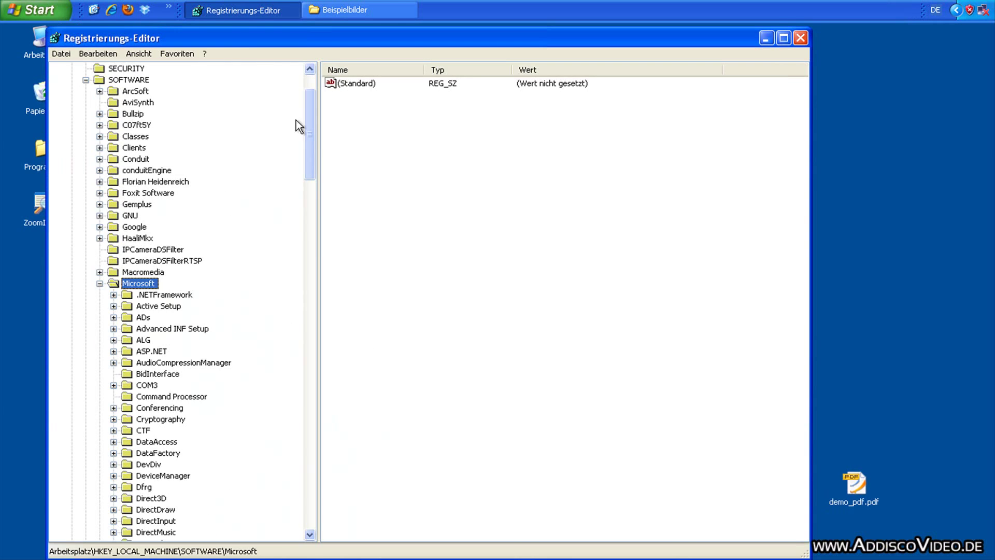
drag(307, 136, 320, 371)
click(155, 183)
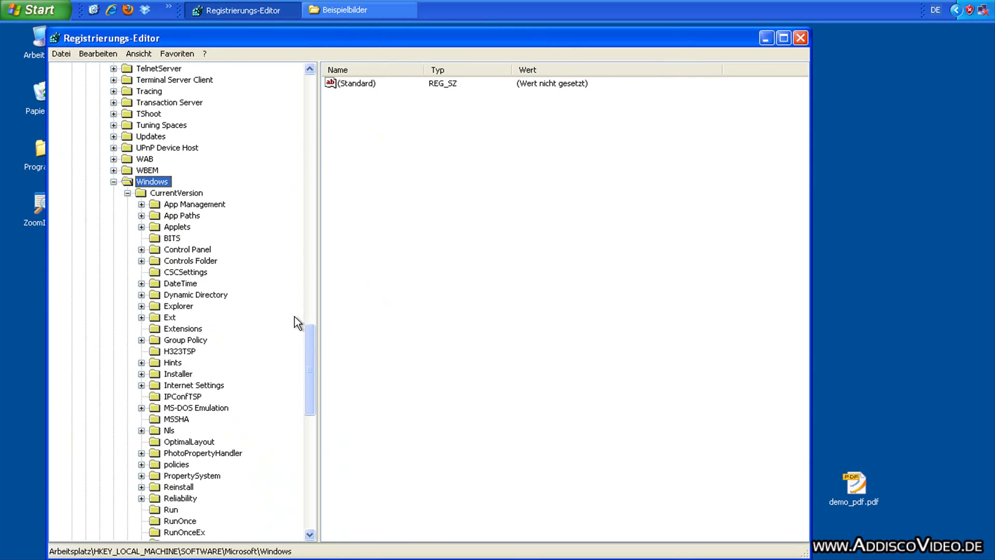
drag(312, 340, 312, 356)
click(179, 227)
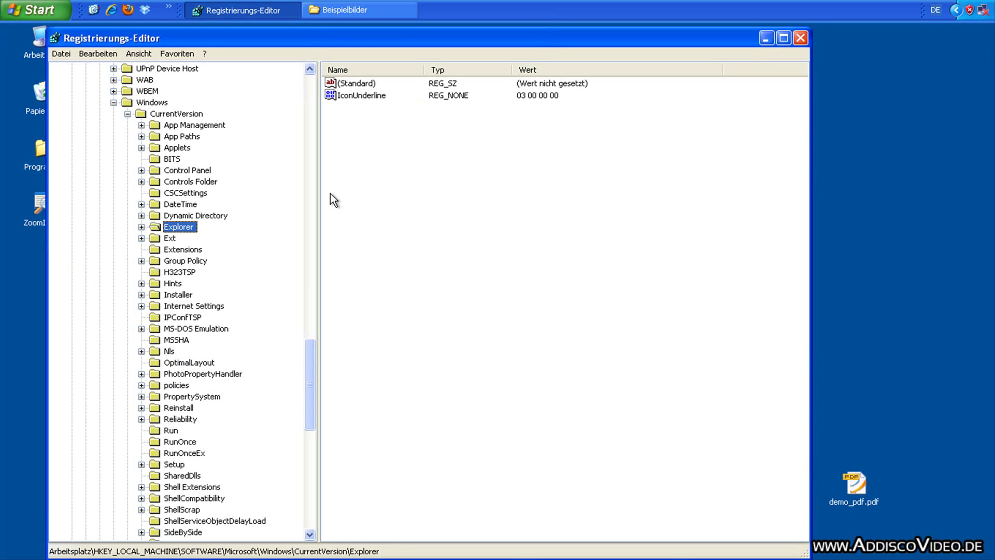
Step: Create a DWORD value named ThumbnailSize in the Explorer key
right_click(182, 227)
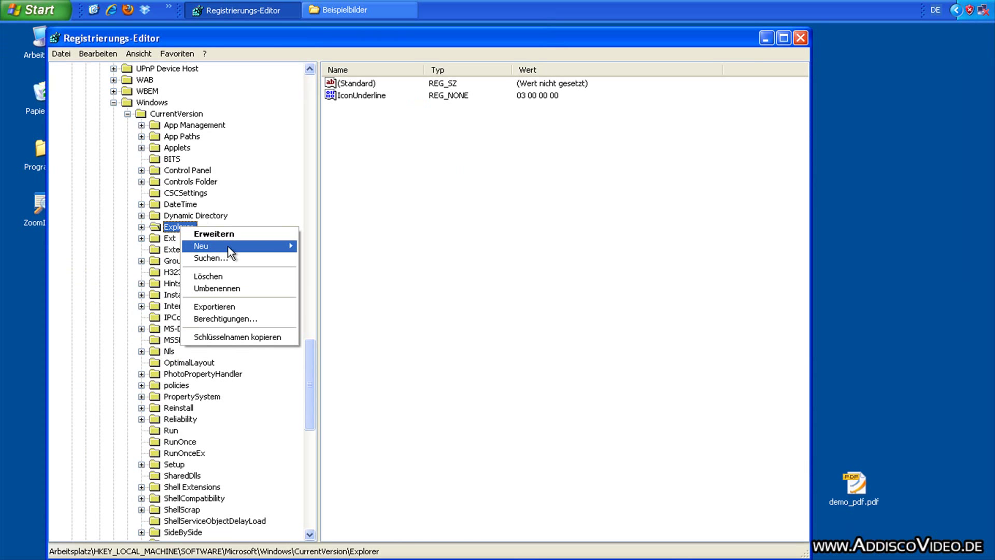
mouse_move(228, 246)
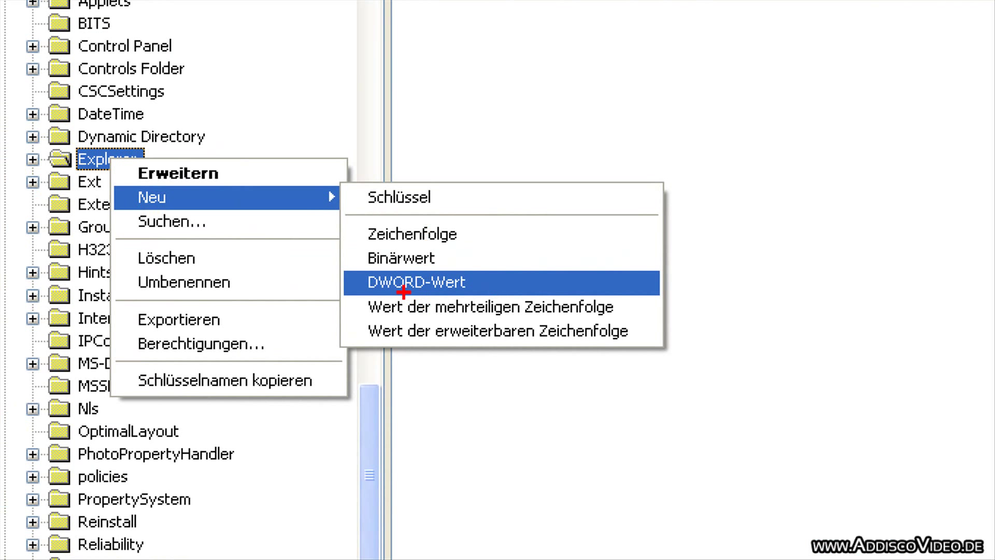
click(481, 289)
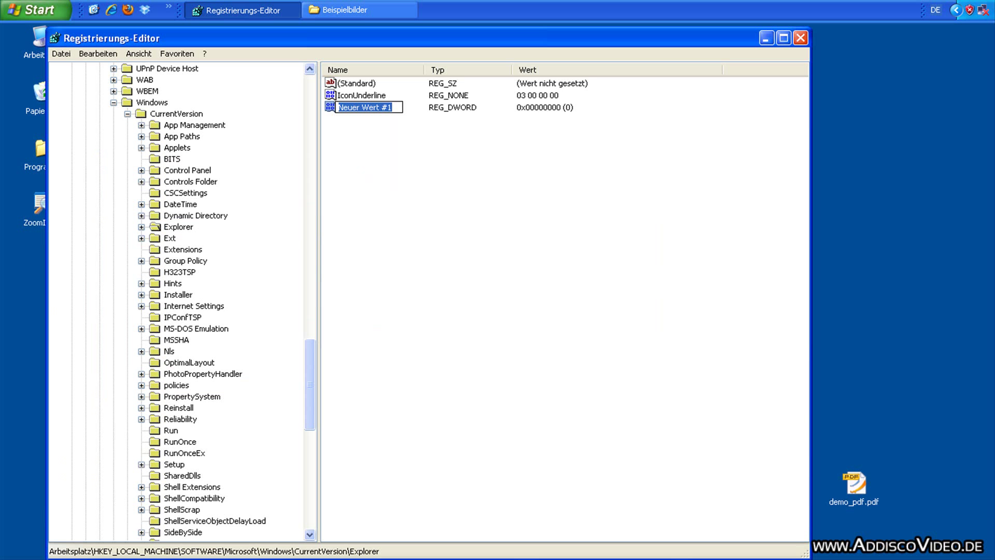
text(ThumbnailSize)
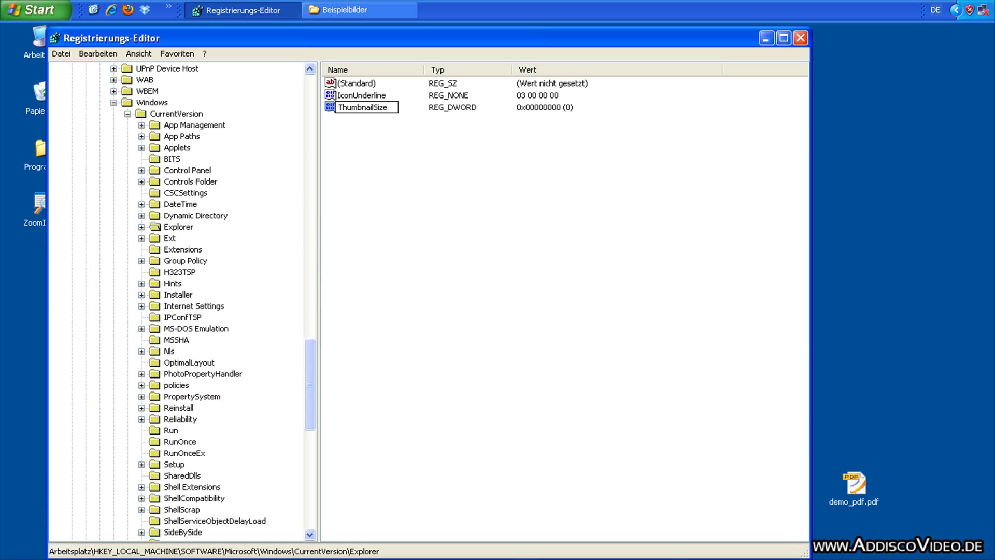
key(Return)
Step: Confirm the new value's name and set ThumbnailSize to 250 with the Dezimal base
key(Return)
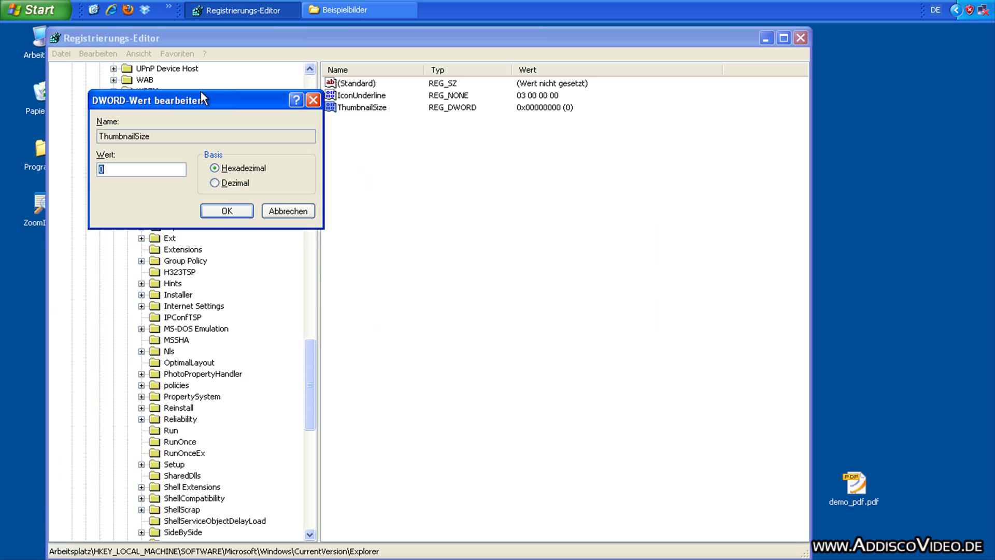
drag(200, 100, 486, 144)
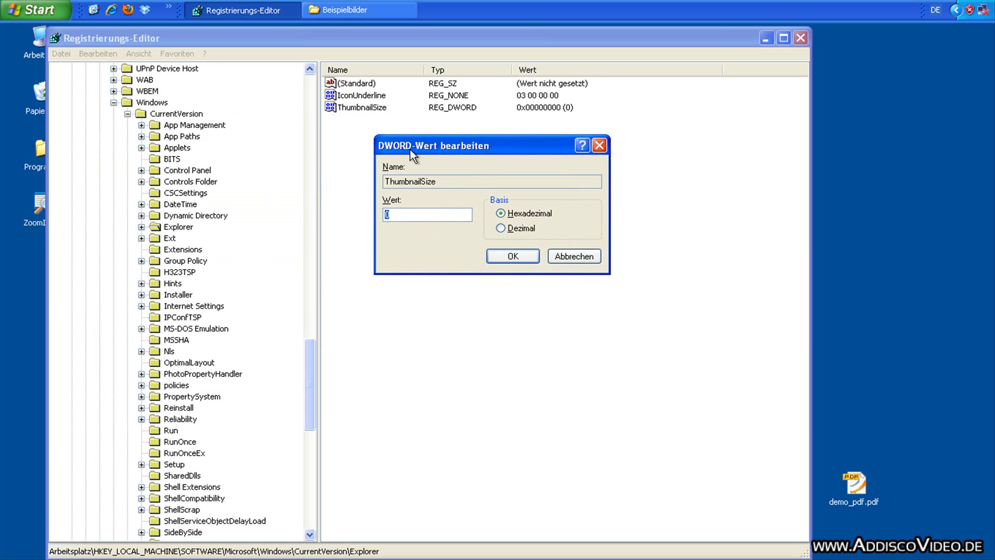
click(520, 229)
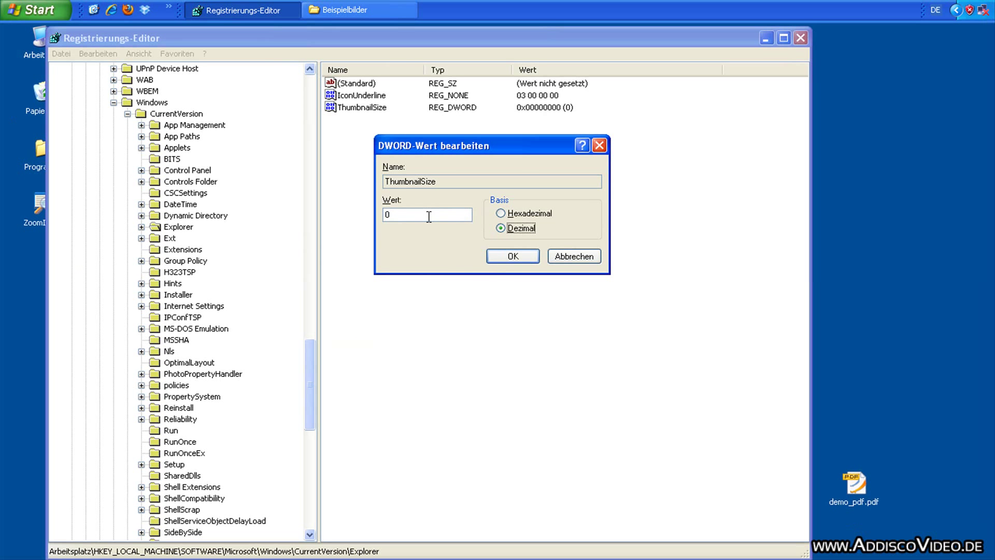
double_click(354, 259)
text(250)
click(509, 259)
click(509, 260)
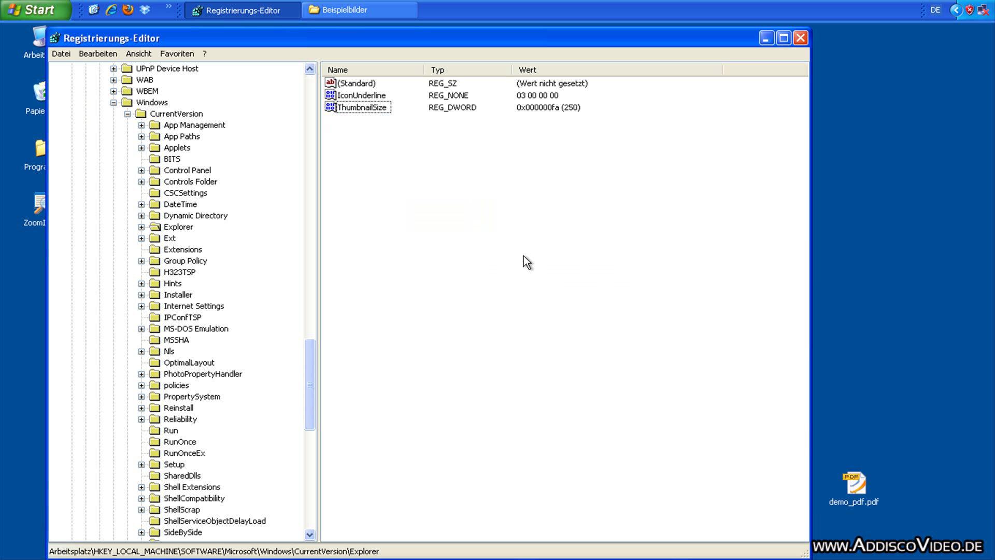
Step: Switch to the Beispielbilder folder window, clear its file selection and close the window
click(355, 13)
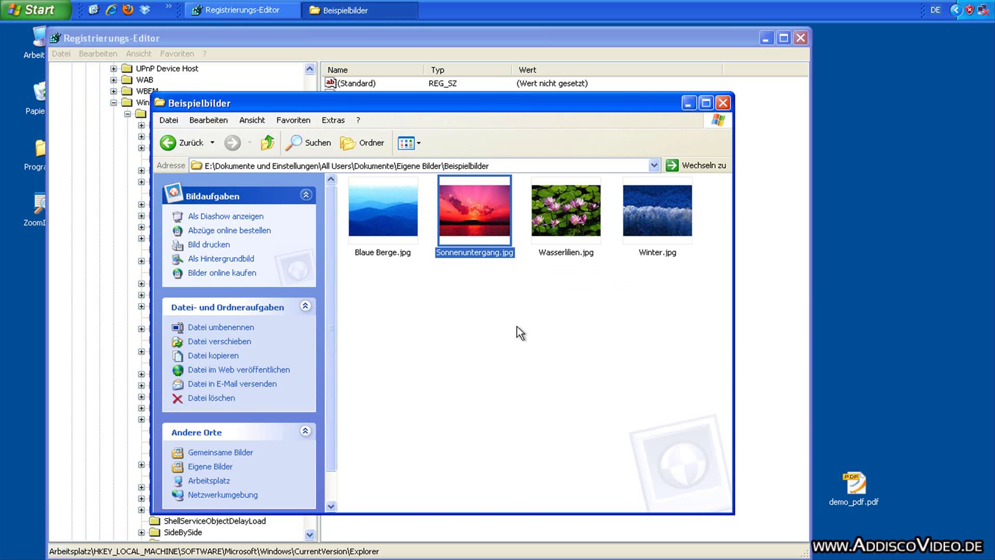
click(539, 301)
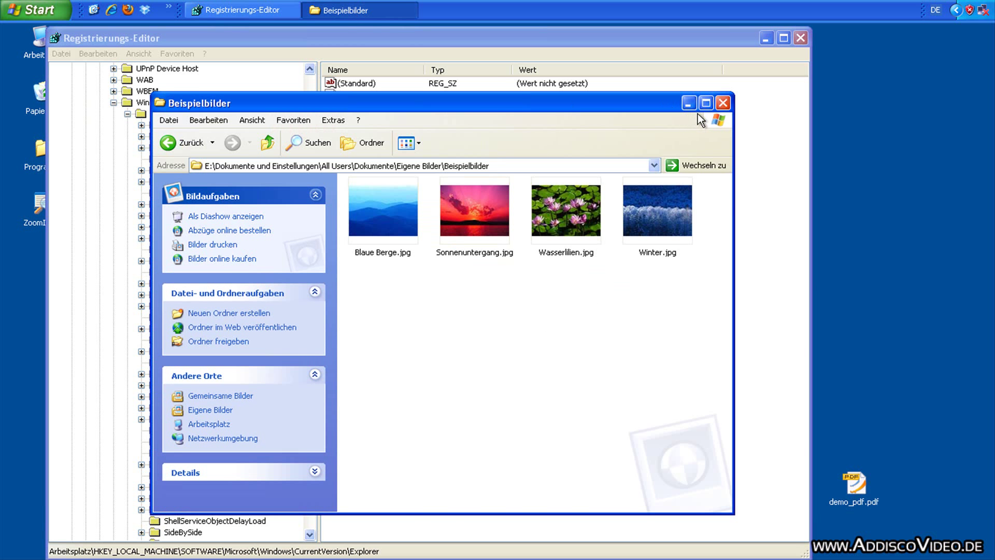
click(722, 104)
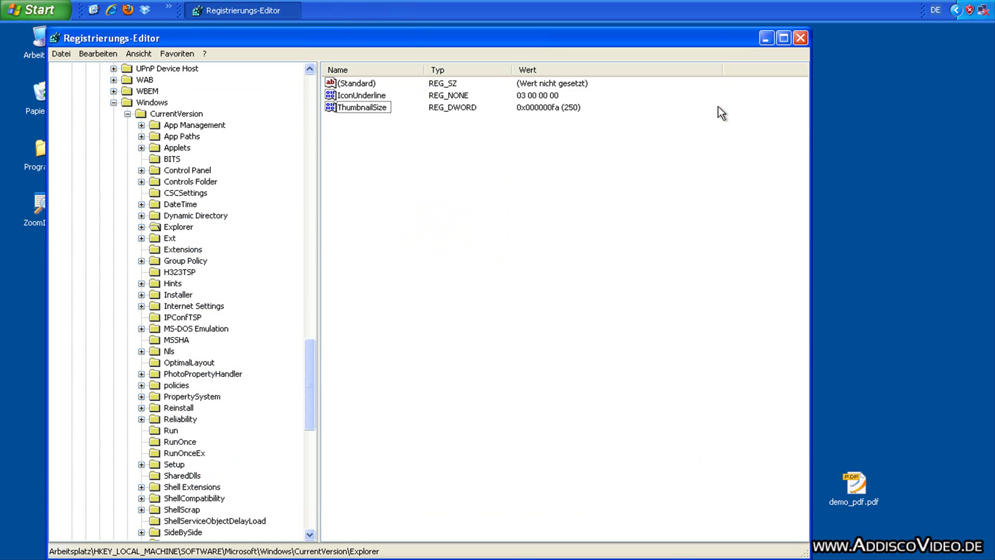
Step: Open the Eigene Bilder folder and examine the thumbnail size of its AddiscoVideo and Beispielbilder folders
click(38, 10)
click(250, 123)
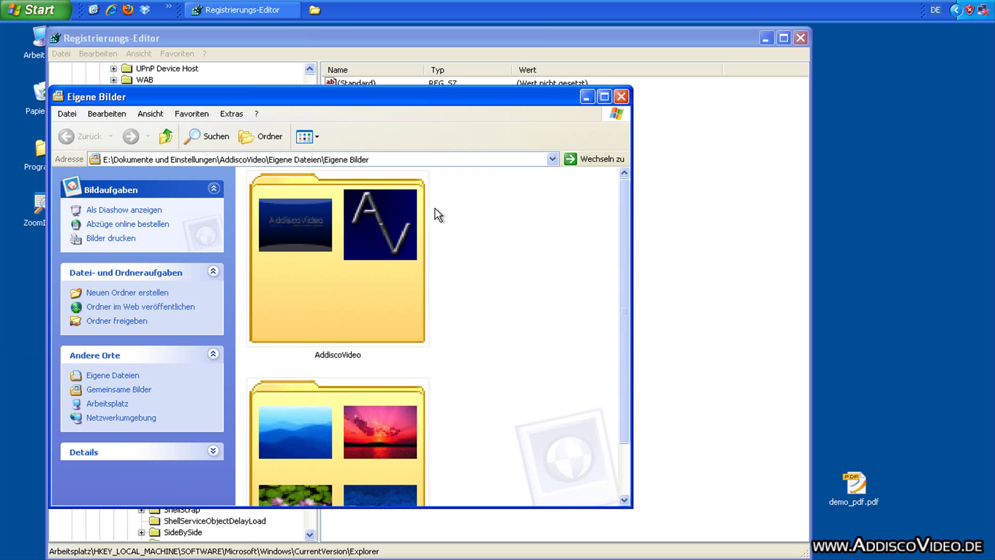
scroll(465, 287, down, 1)
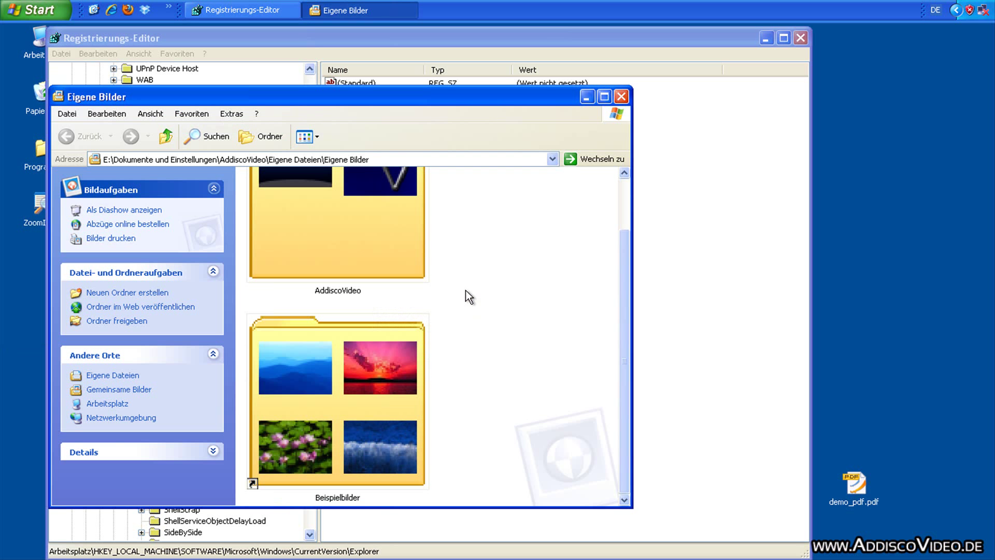
click(377, 241)
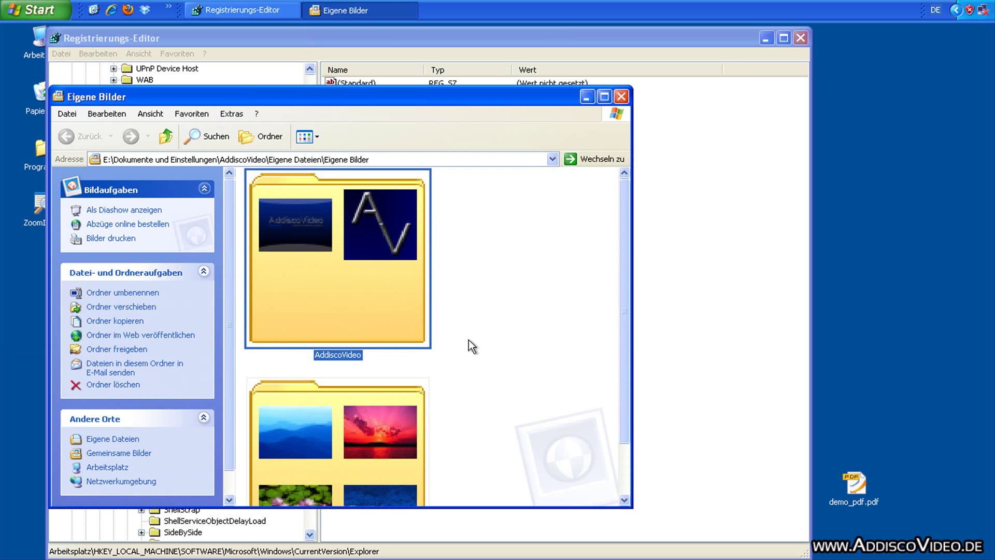
scroll(468, 340, down, 1)
scroll(469, 340, up, 1)
Step: Switch the Eigene Bilder folder view to Kacheln and then to Details
click(307, 136)
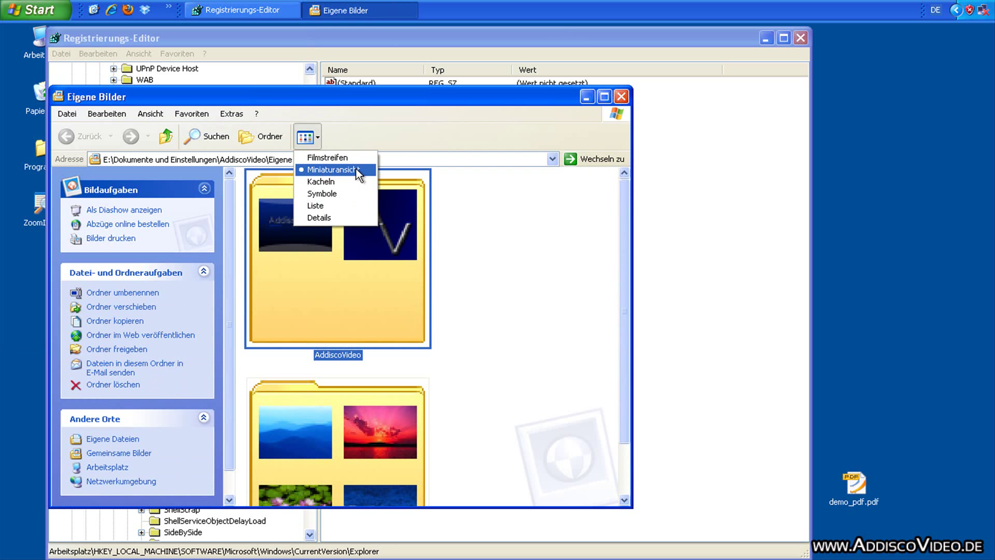
click(335, 183)
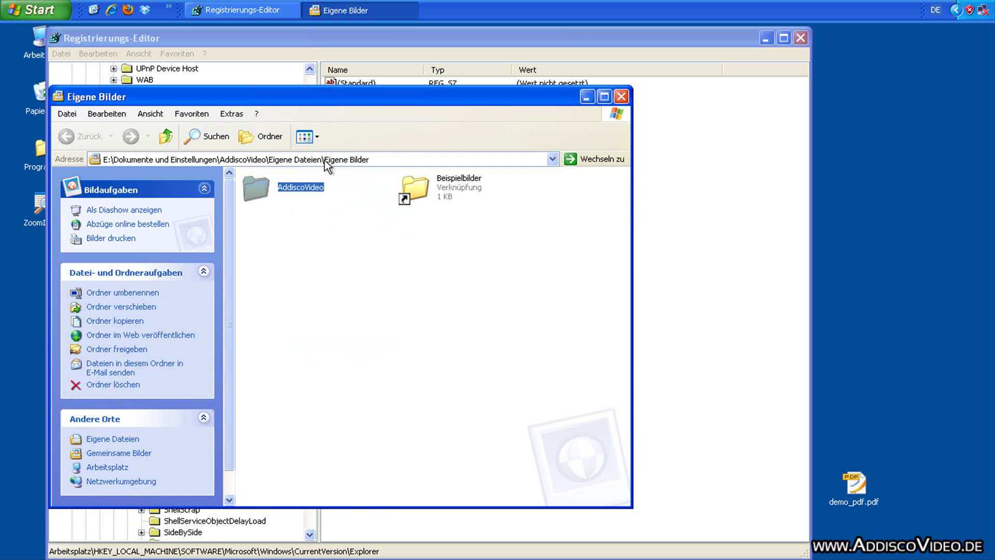
click(306, 136)
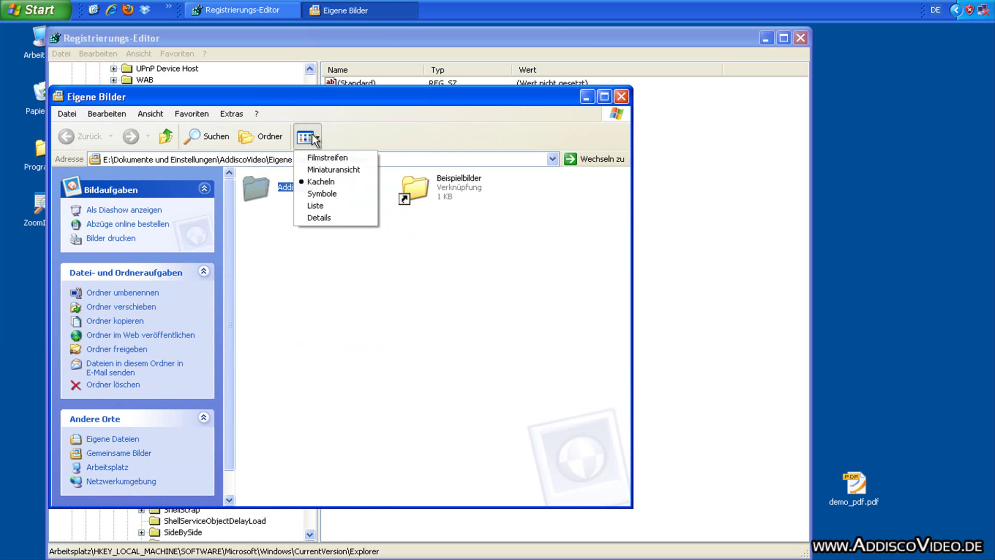
click(319, 216)
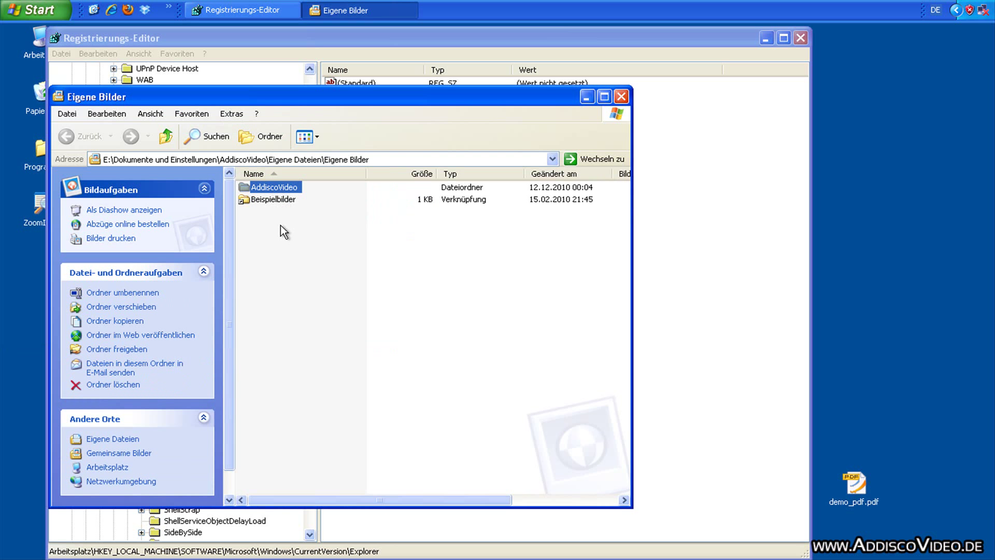
Step: Open the Beispielbilder folder, widen its window to examine the picture thumbnails, and close it
double_click(267, 200)
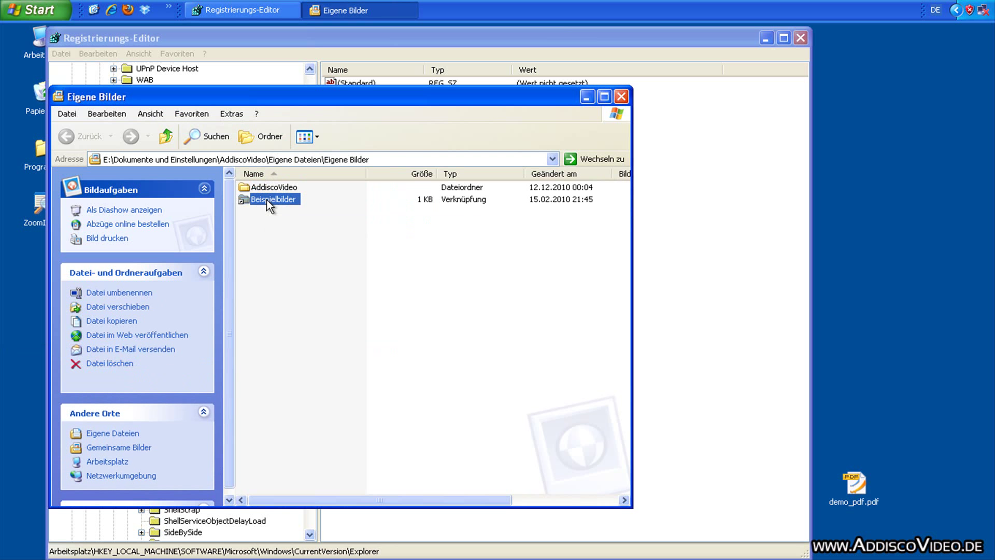
click(625, 463)
drag(633, 465, 922, 464)
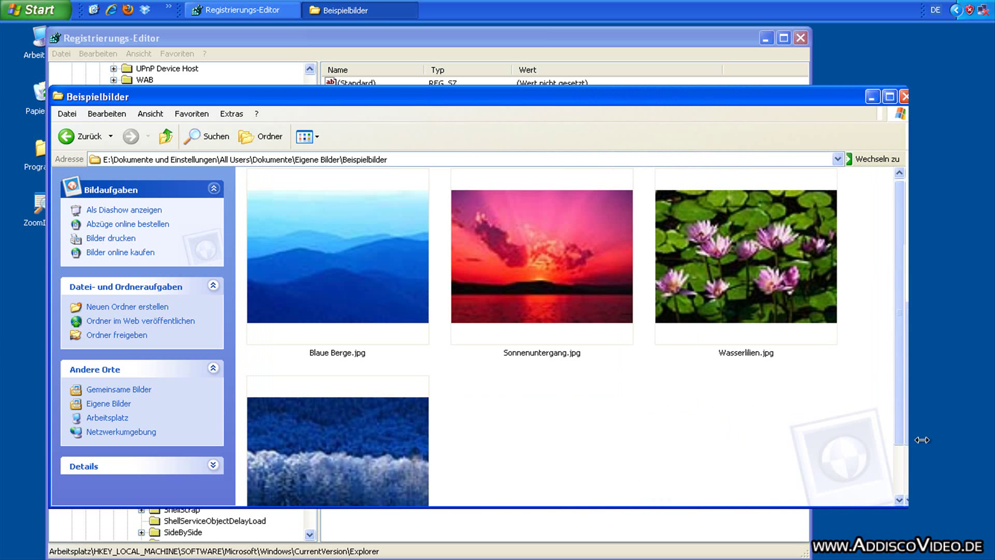
scroll(582, 364, up, 2)
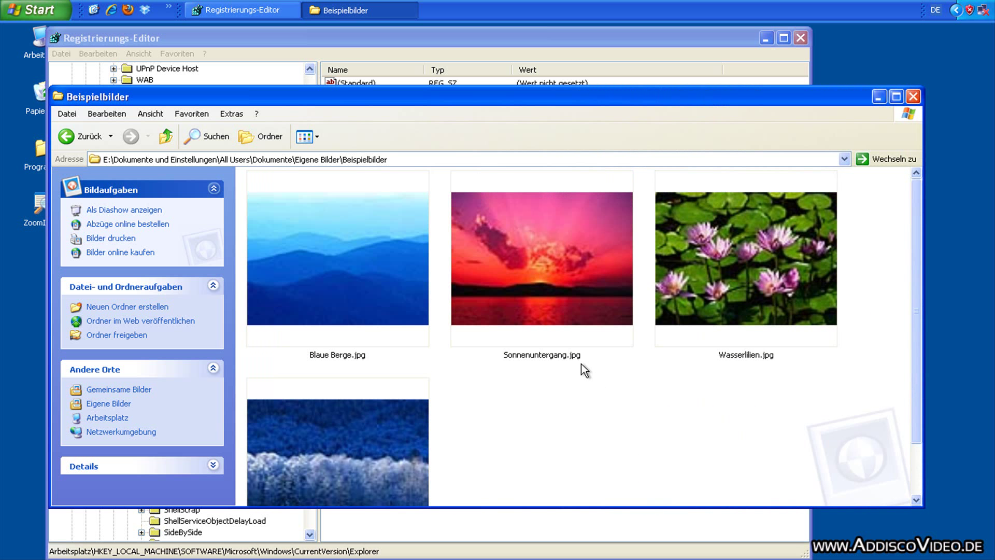
key(alt+F4)
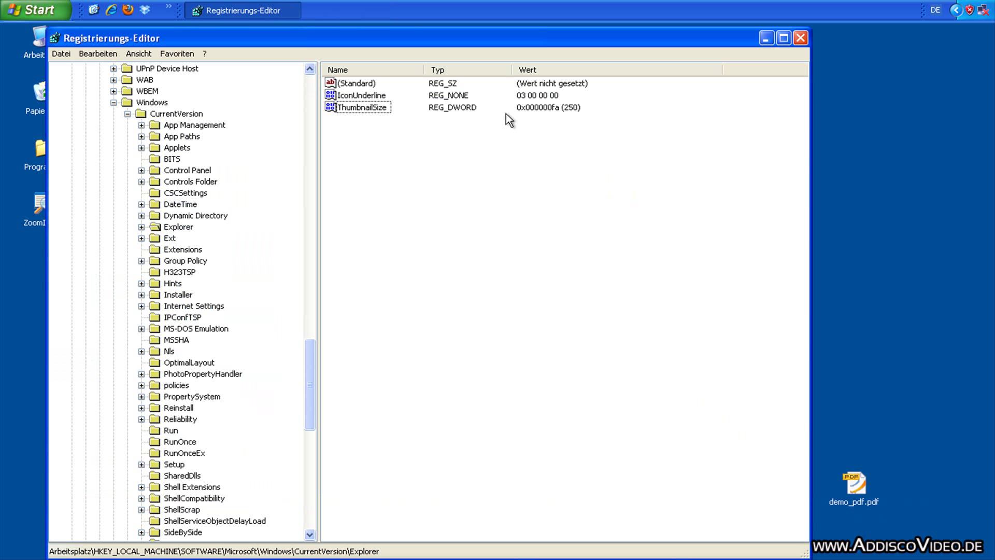
Step: Open the ThumbnailSize value for editing, display it in the Dezimal base, and close the dialog
double_click(362, 107)
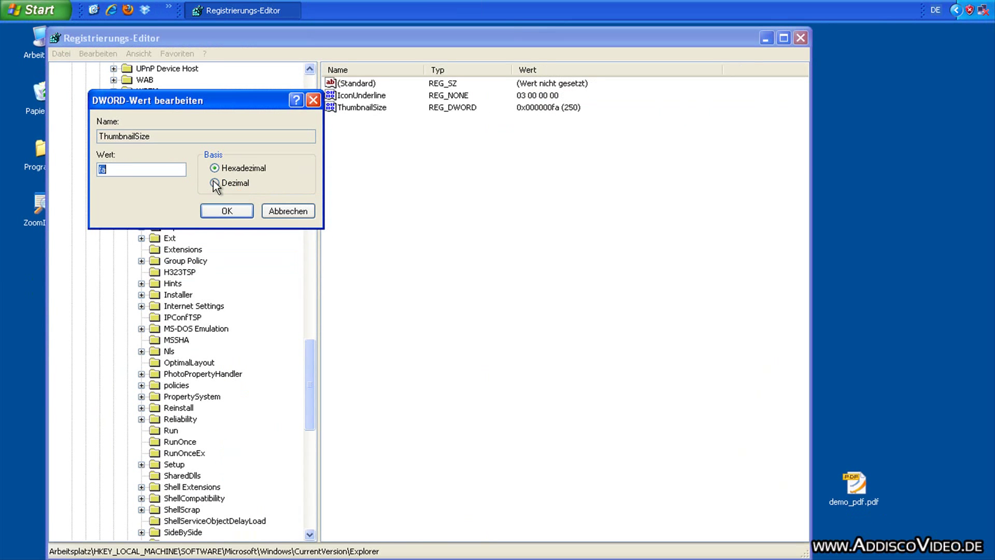
click(429, 282)
drag(129, 172, 89, 188)
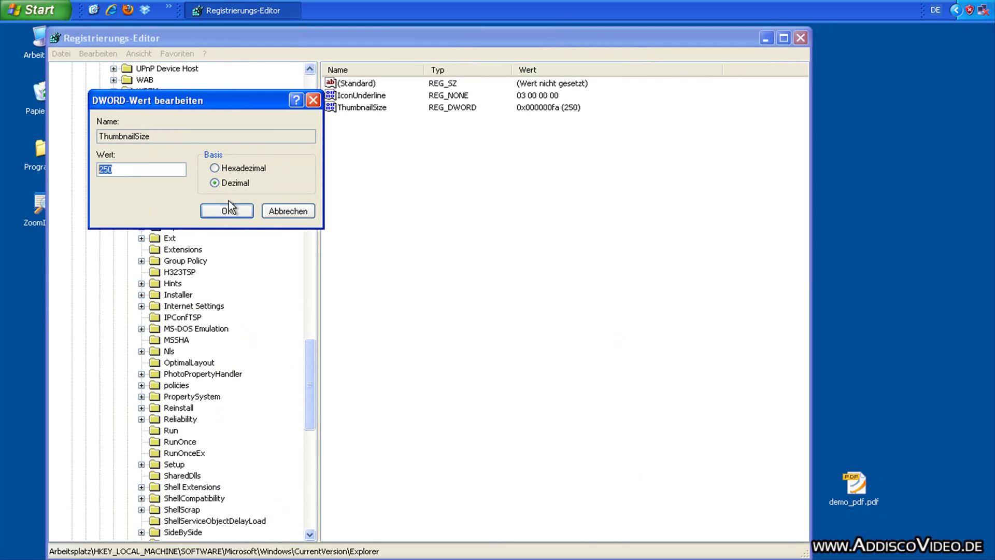
click(454, 298)
Step: Delete the ThumbnailSize value from the Explorer key and confirm the deletion
right_click(350, 108)
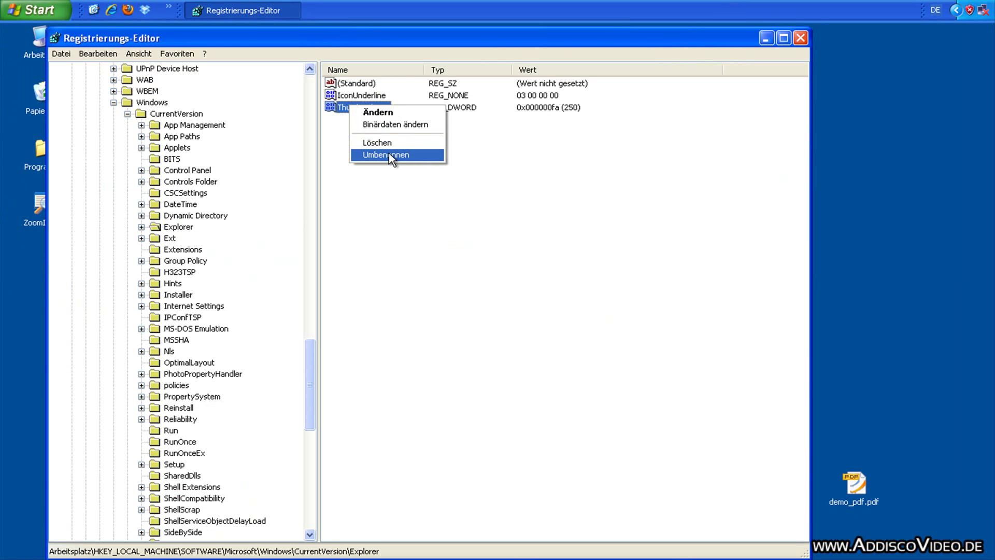
click(421, 245)
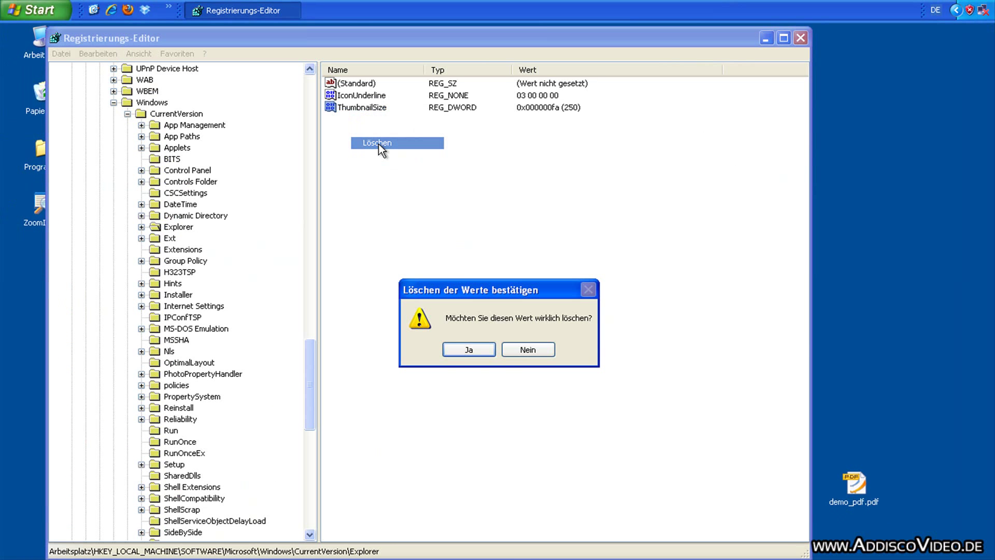
click(464, 349)
Step: Open the Beispielbilder folder from Eigene Bilder, check its thumbnail size and available view modes, and close the window
click(67, 8)
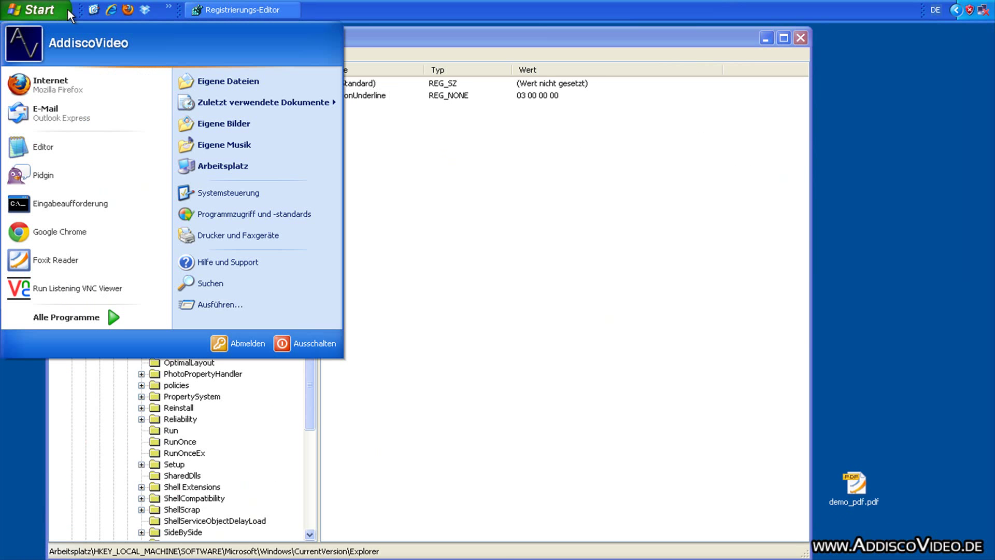
click(256, 124)
double_click(291, 218)
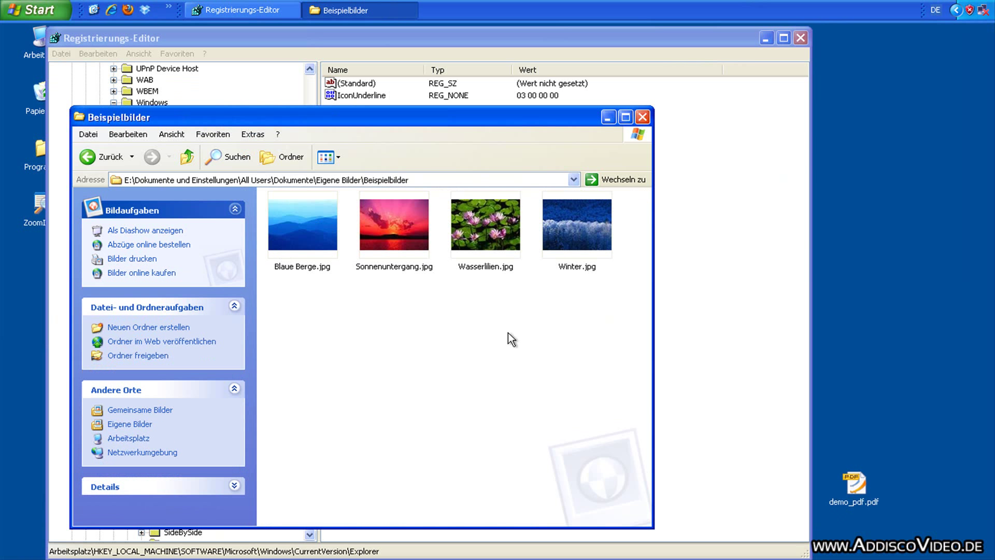
click(326, 157)
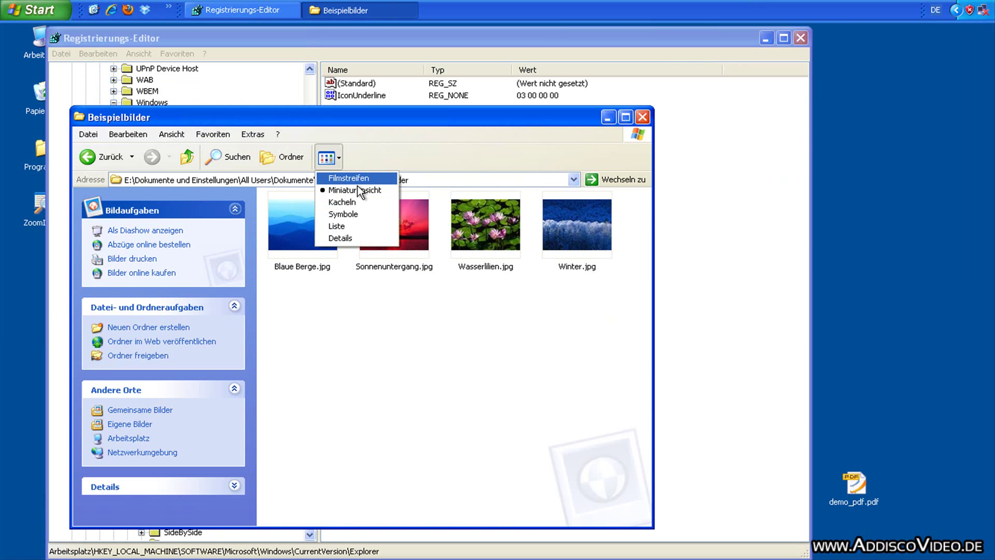
click(376, 176)
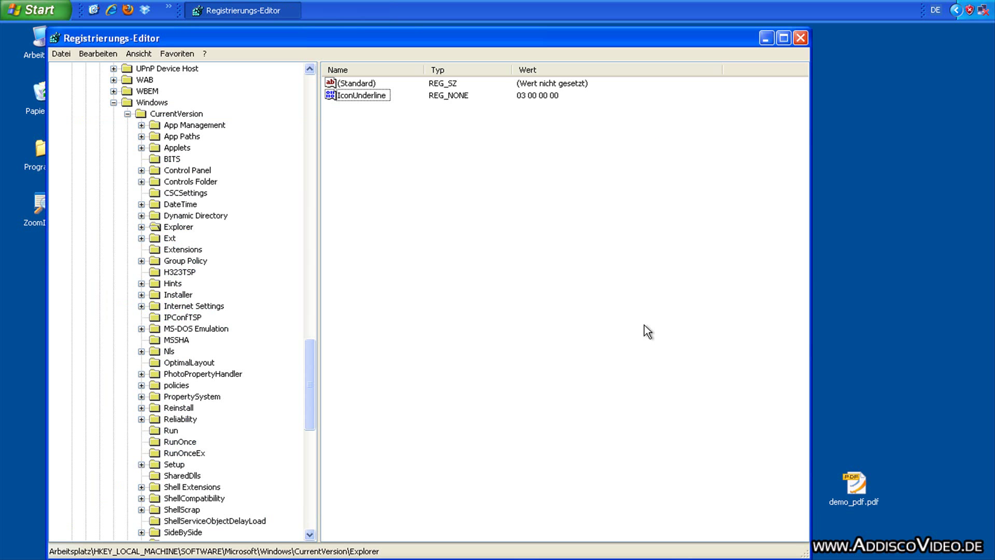
click(643, 117)
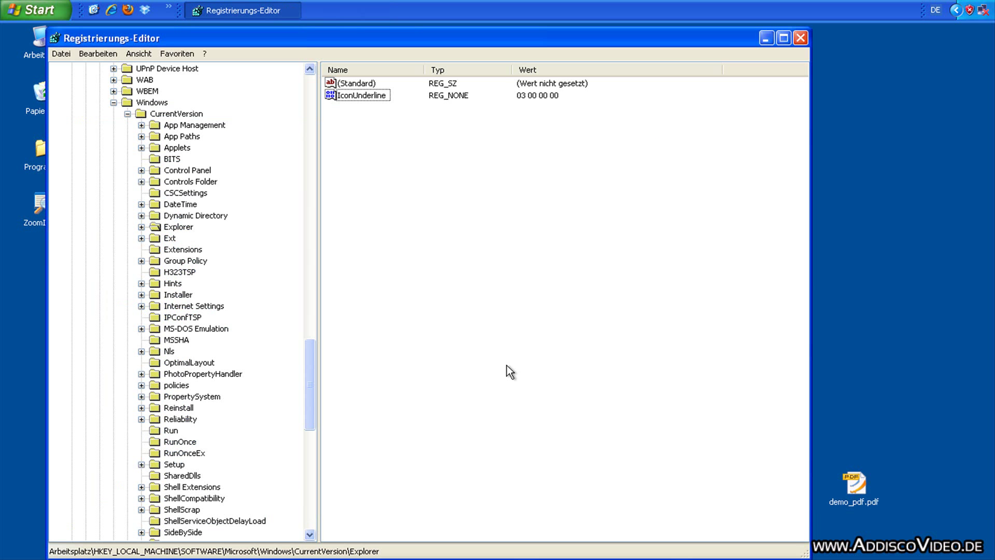